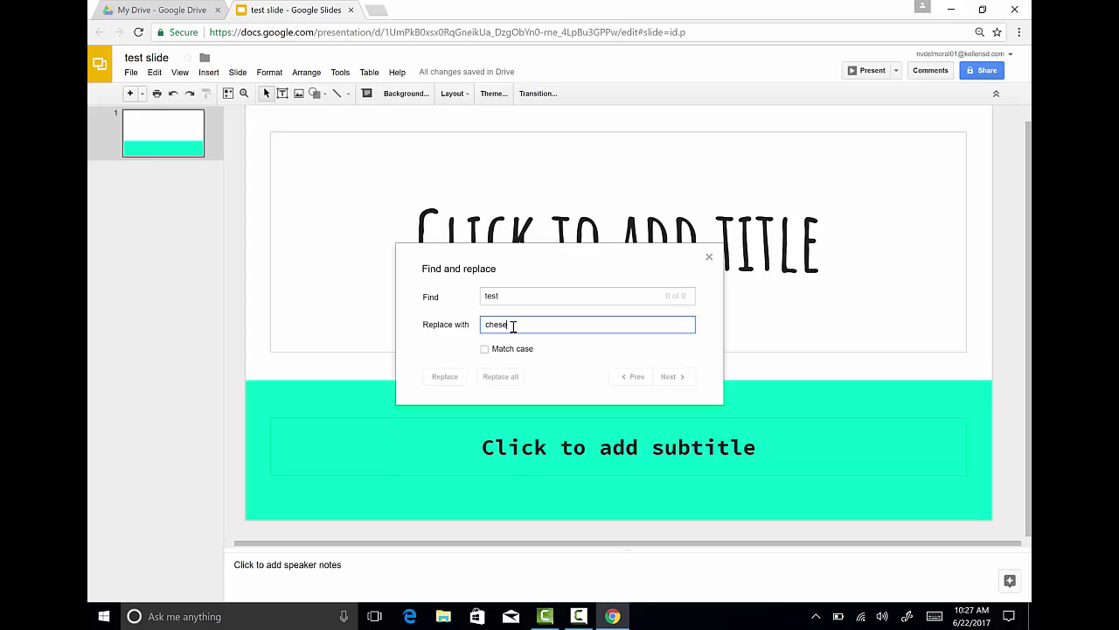
Step: Close the Find and replace dialog and add a new slide after the title slide
click(708, 259)
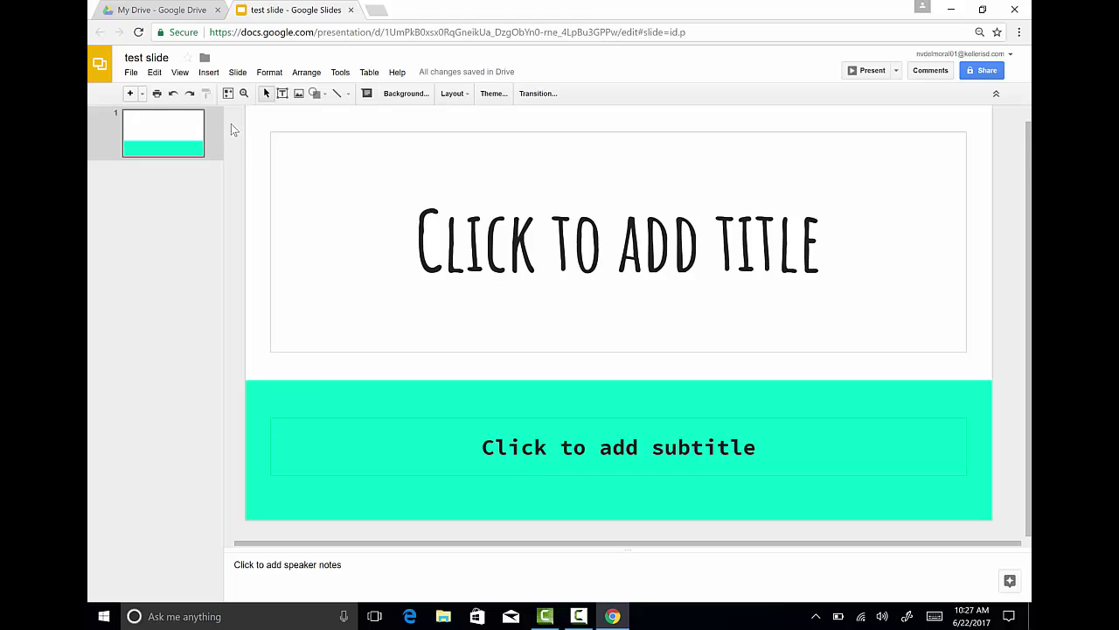
click(186, 76)
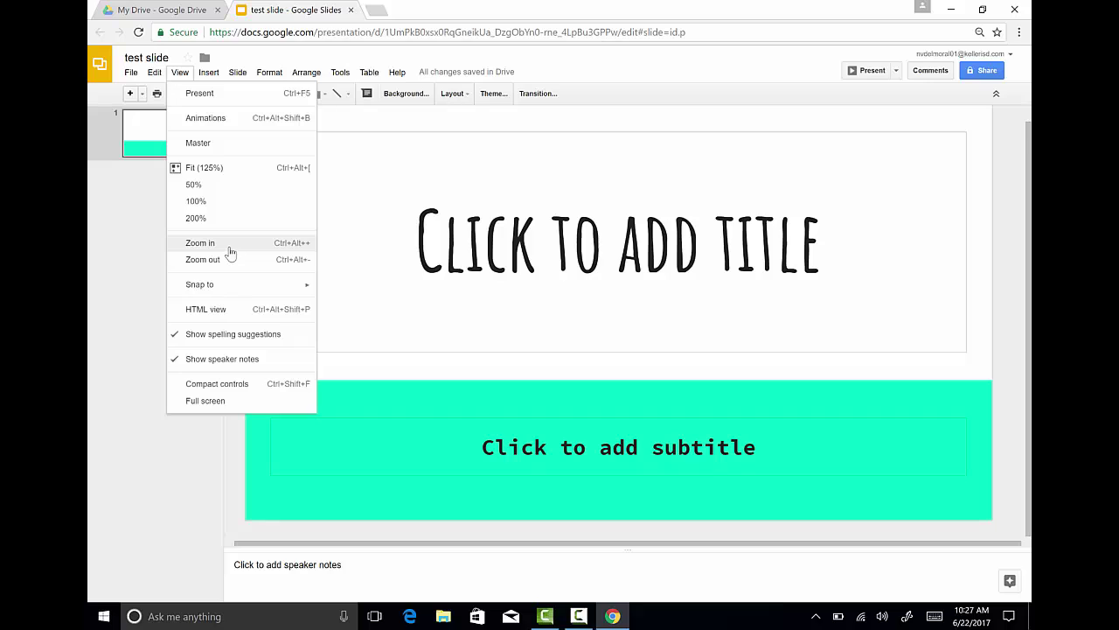
mouse_move(234, 293)
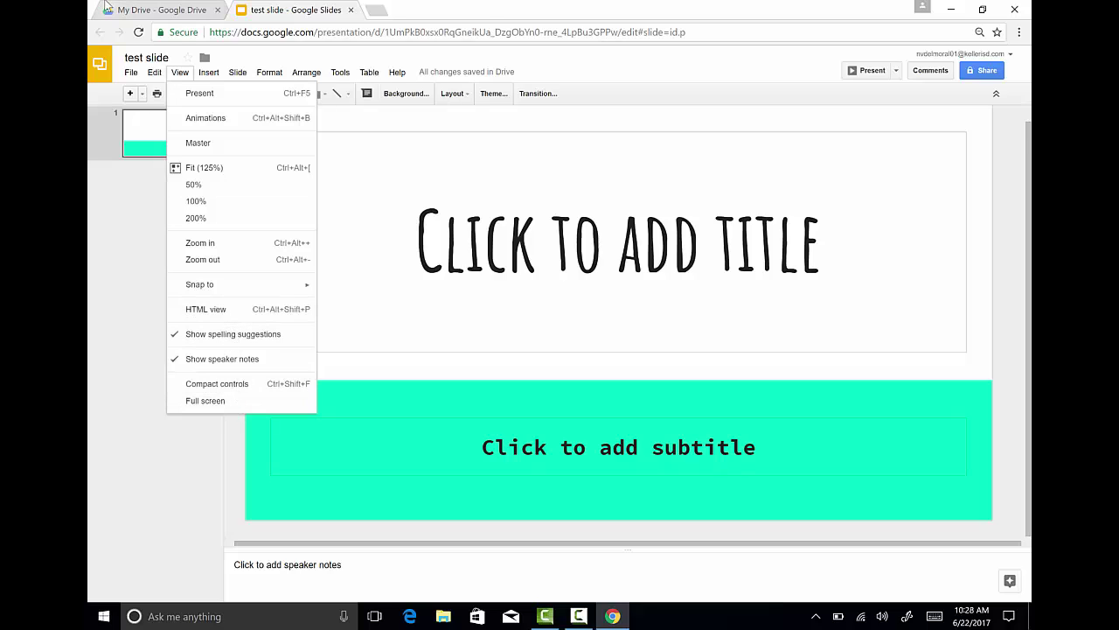
click(213, 76)
click(212, 75)
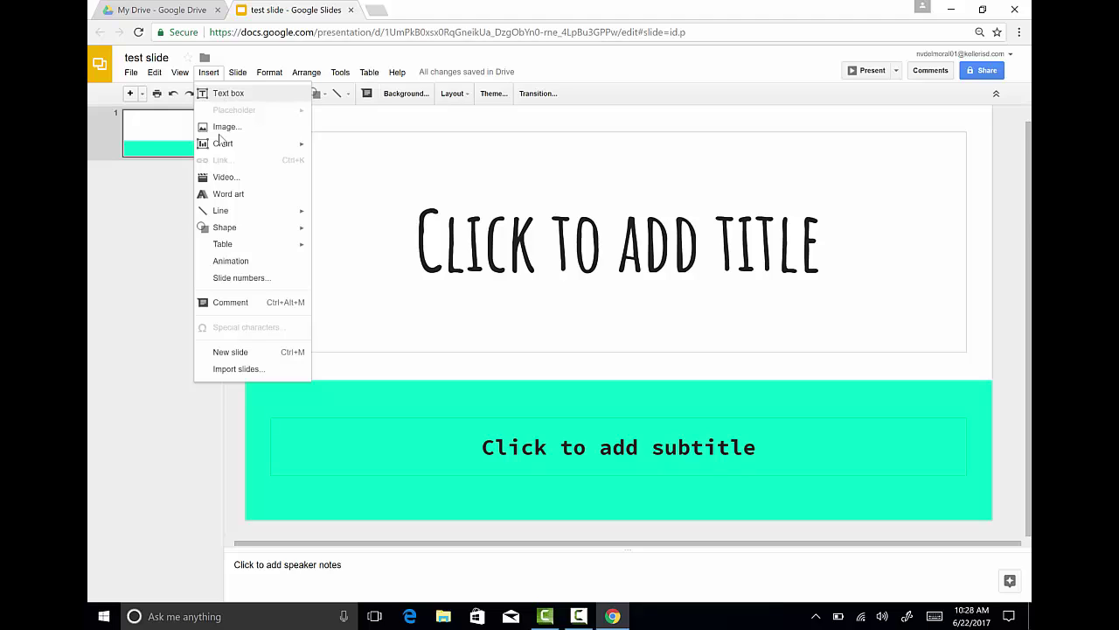
mouse_move(229, 247)
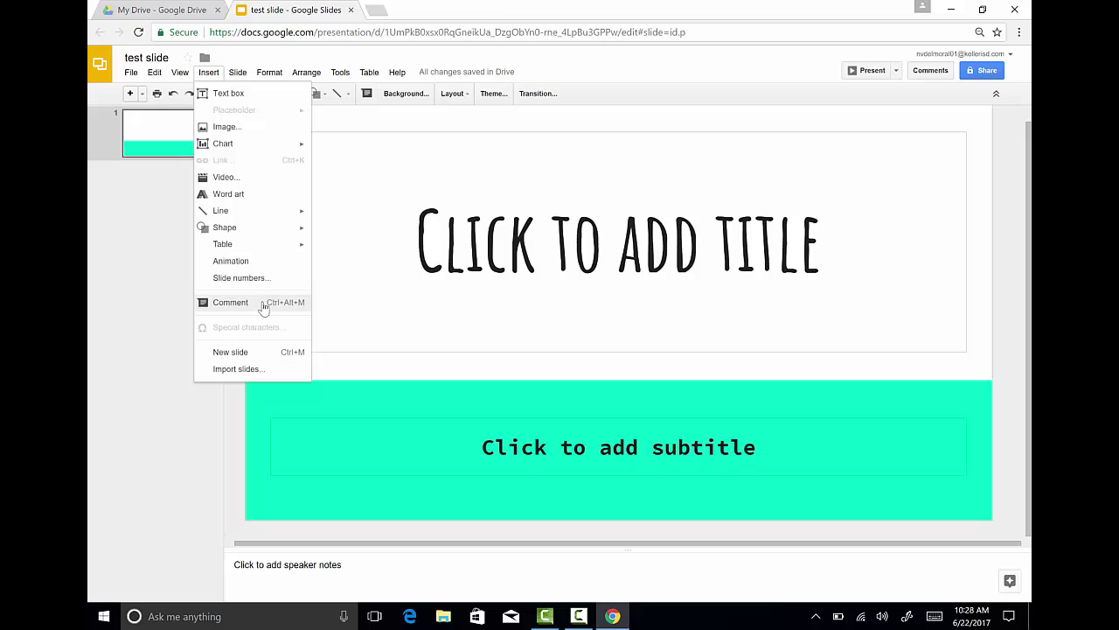
click(276, 354)
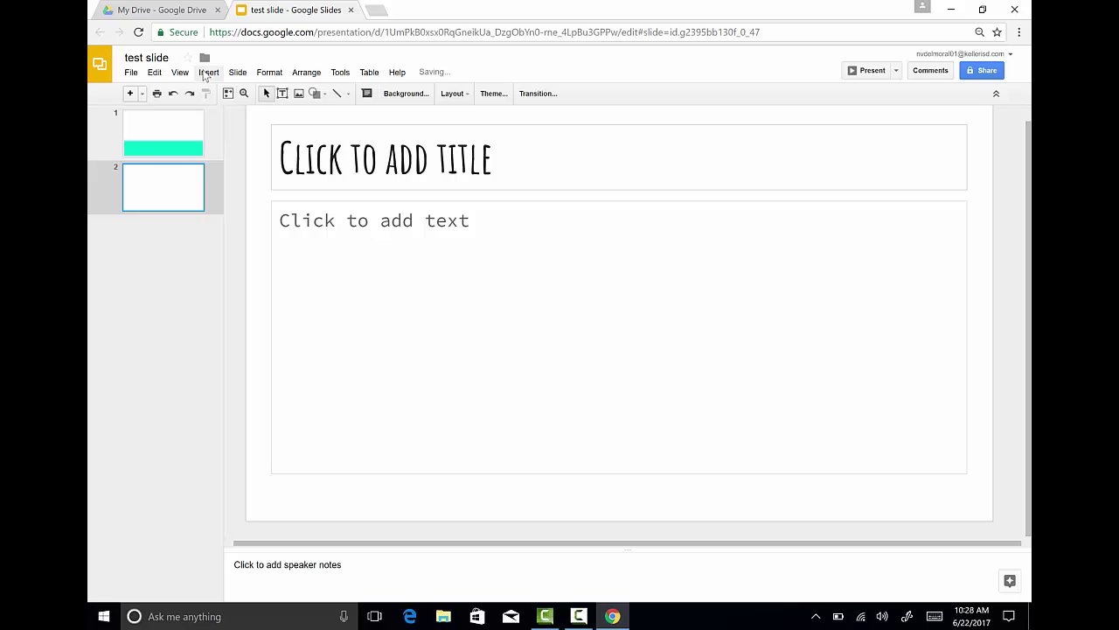
Step: Duplicate the second slide
click(208, 71)
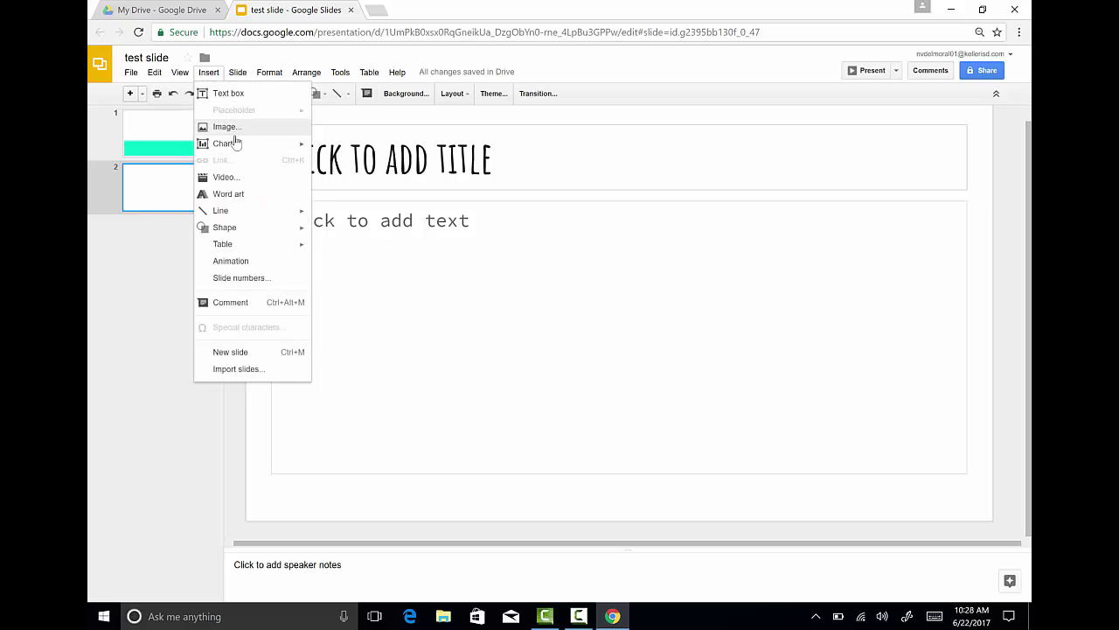
mouse_move(238, 146)
click(242, 77)
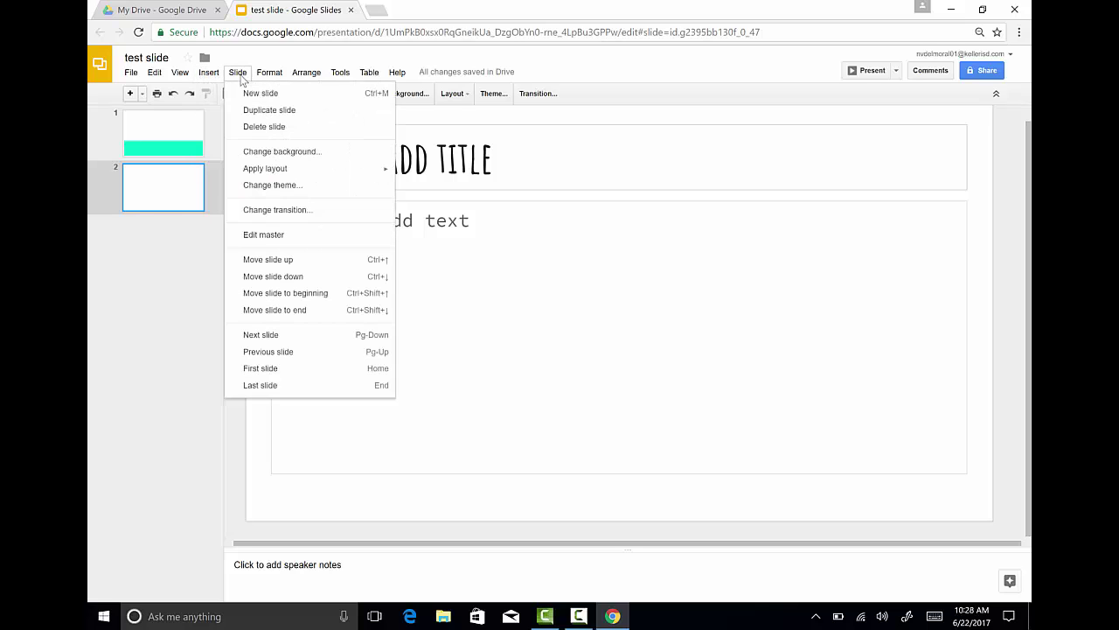
click(287, 116)
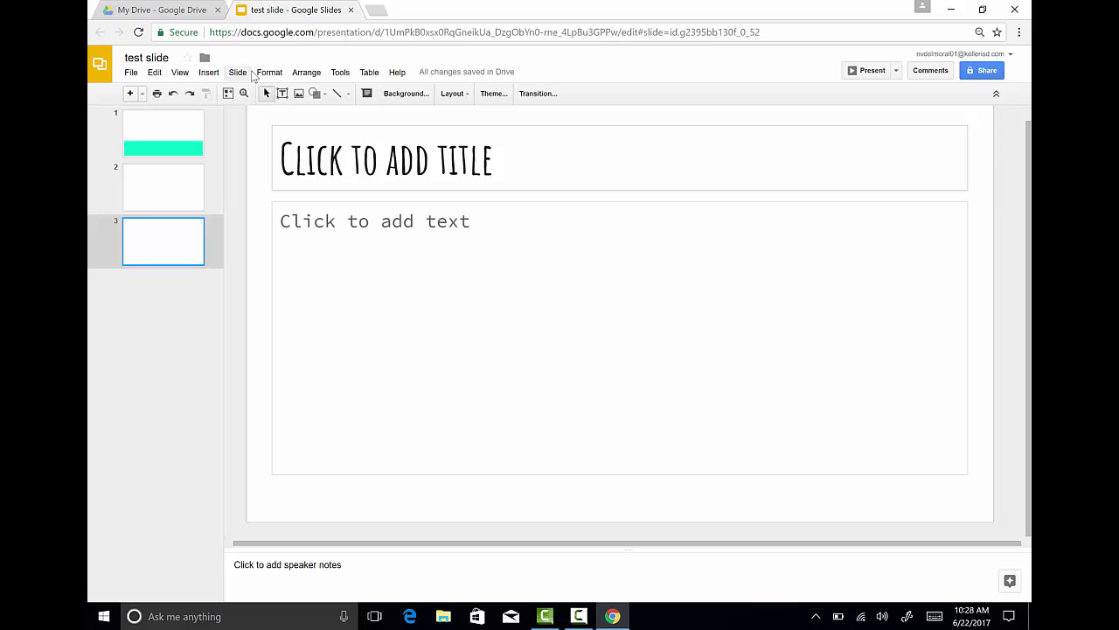
Step: Move the duplicated slide up one position in the presentation
click(261, 75)
mouse_move(239, 76)
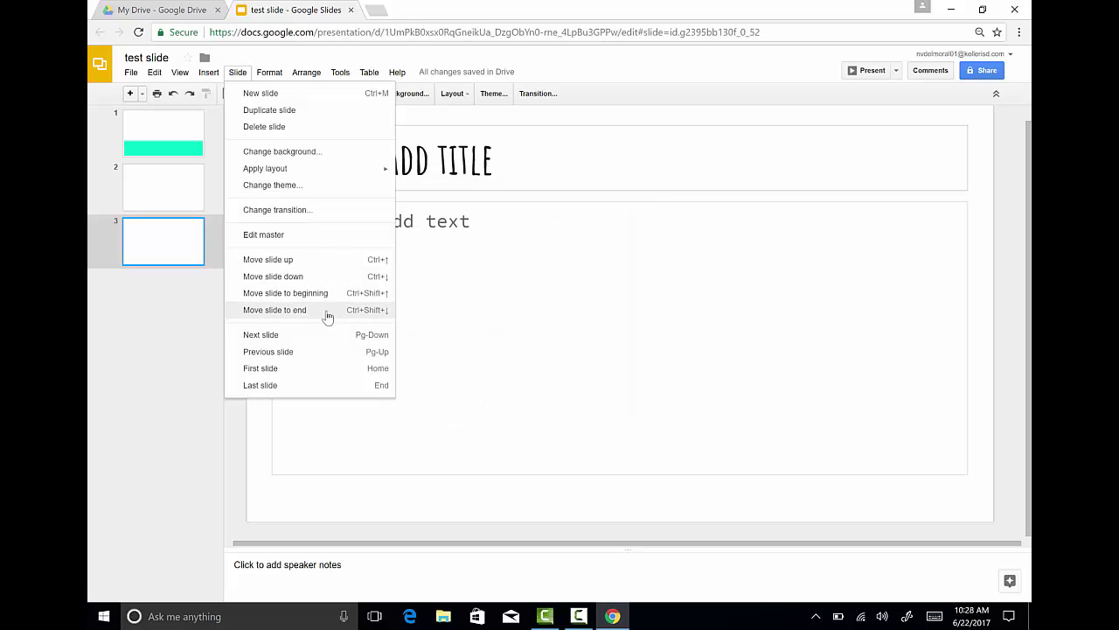
click(295, 262)
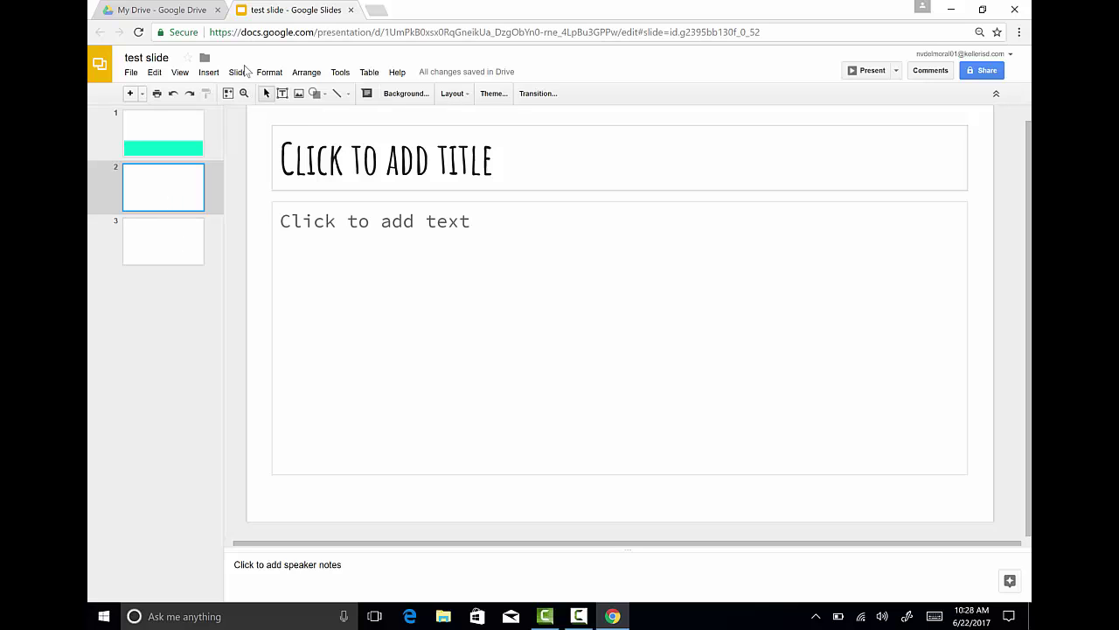
Step: Enter "This is a test" as the title of the second slide
click(238, 72)
click(285, 75)
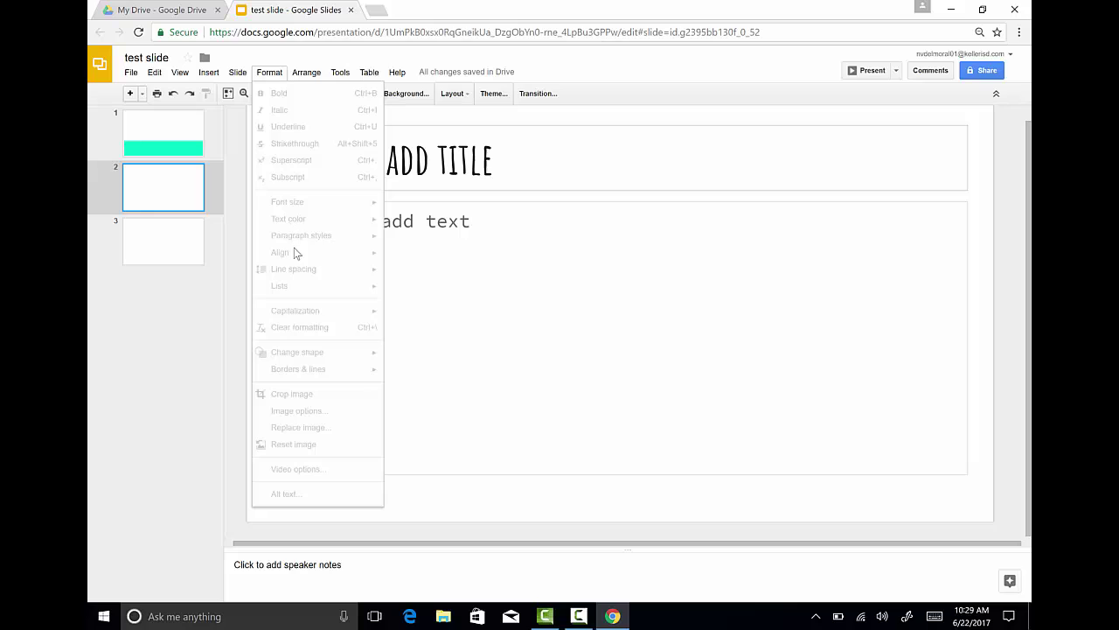
click(435, 160)
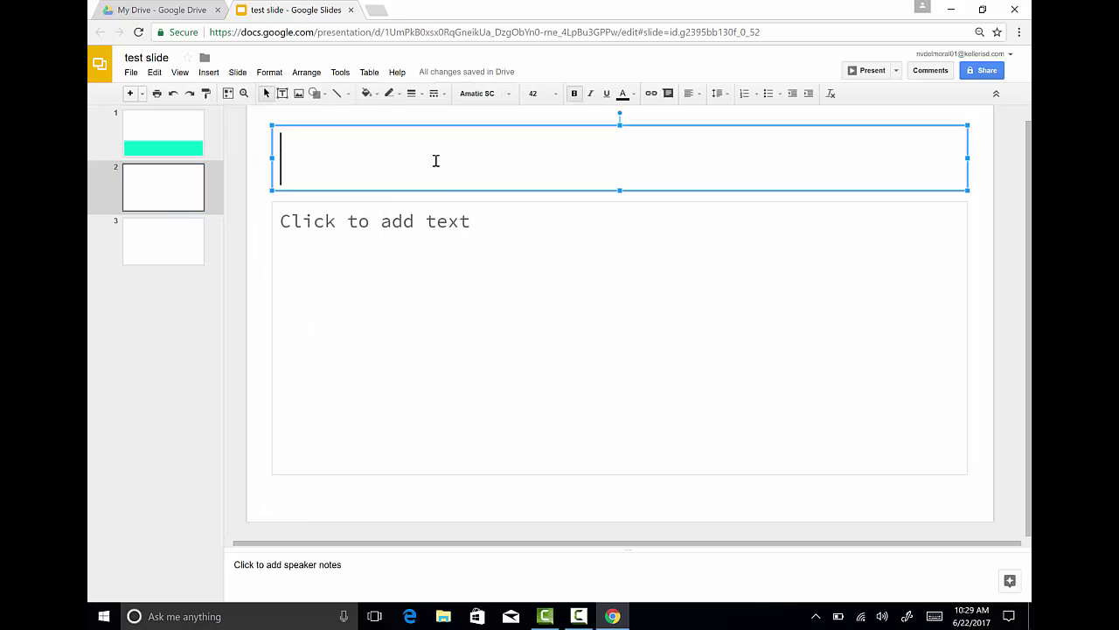
text(Th)
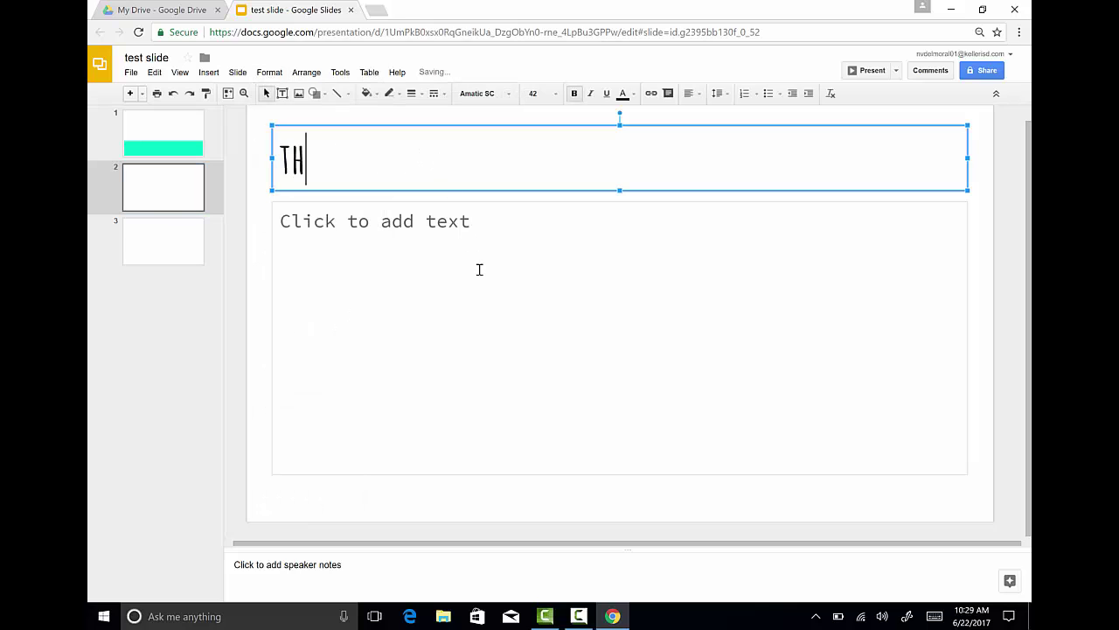
text(is is a test)
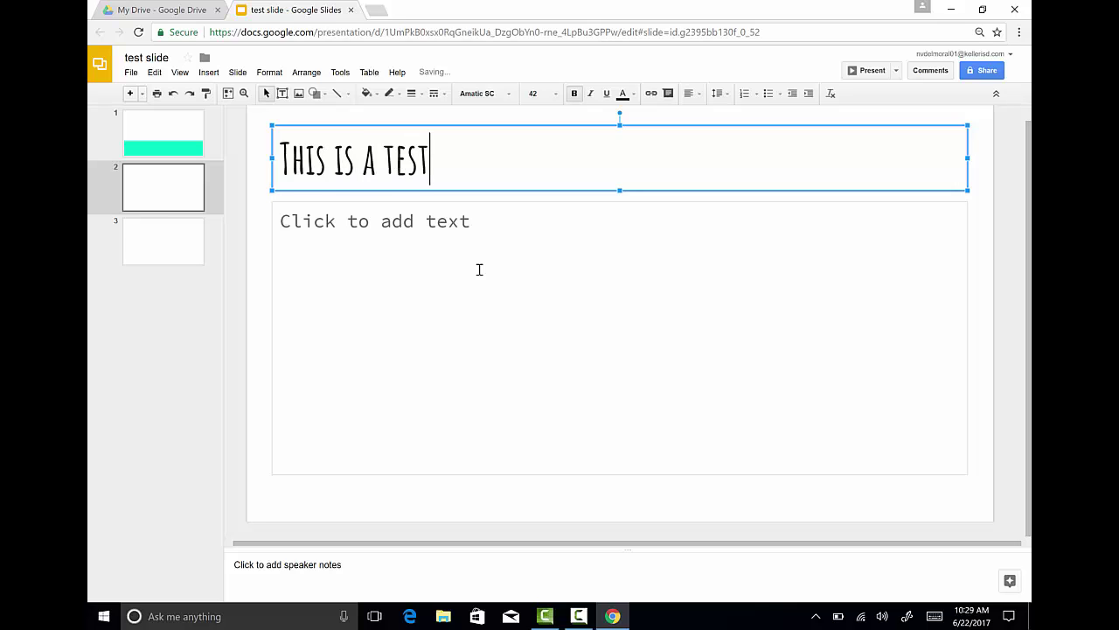
Step: Select the whole title text on the second slide and review its available formatting and arrangement options
click(483, 267)
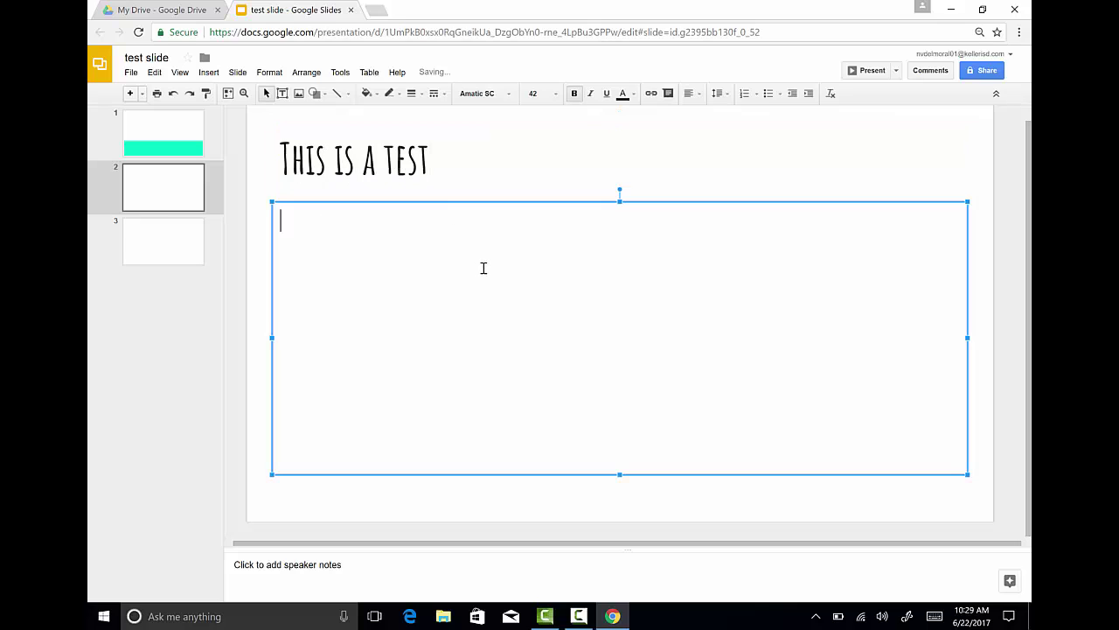
click(392, 151)
drag(429, 159, 268, 157)
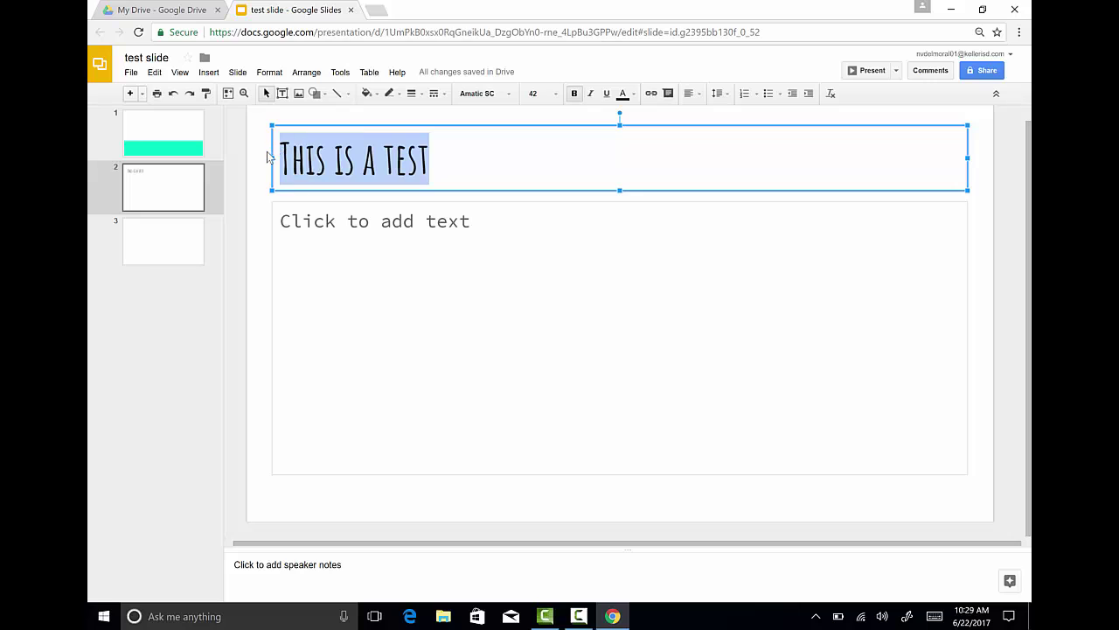
click(262, 73)
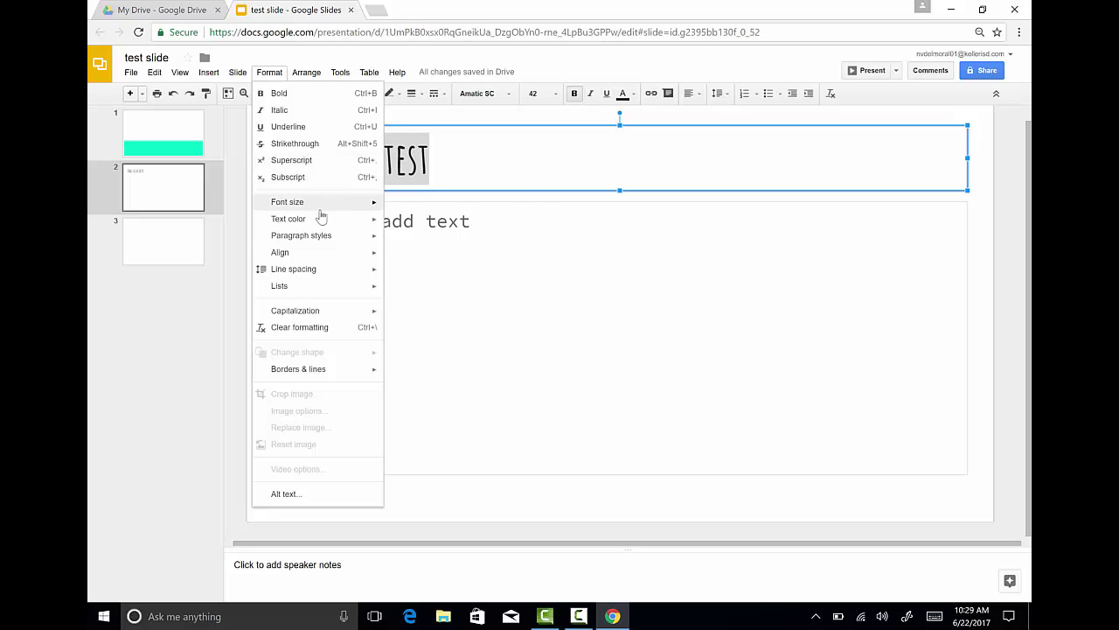
mouse_move(339, 223)
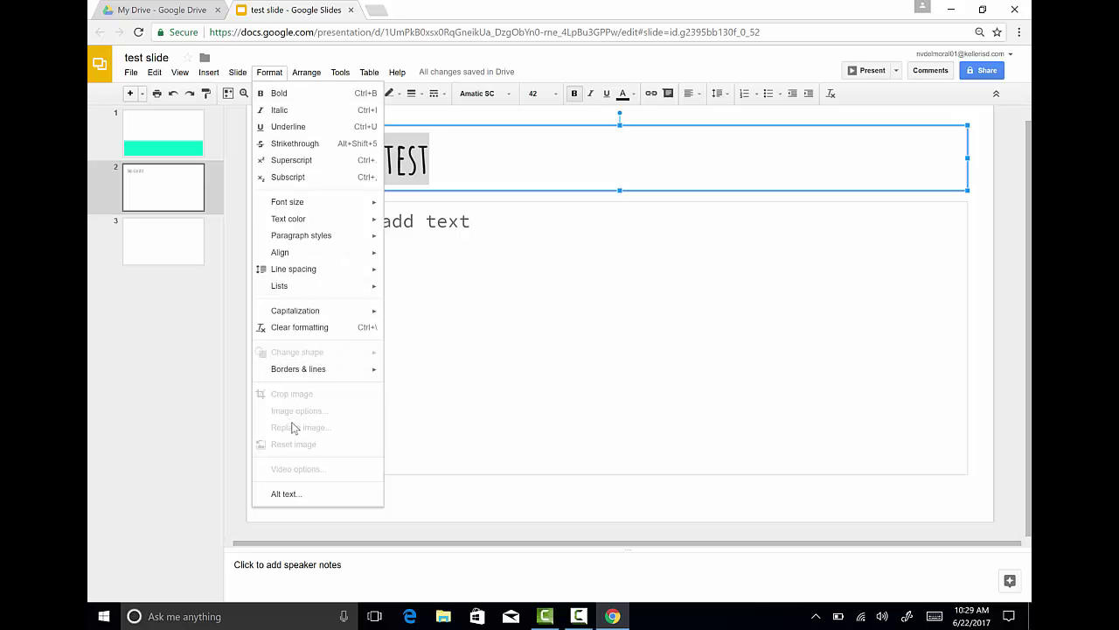
click(338, 11)
click(307, 73)
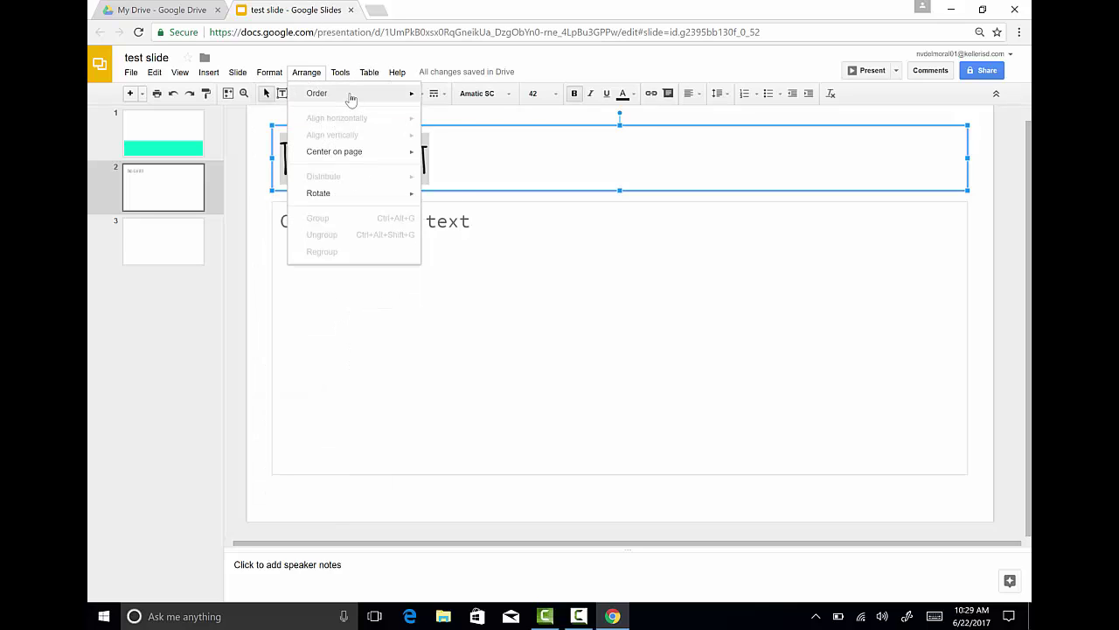
mouse_move(343, 98)
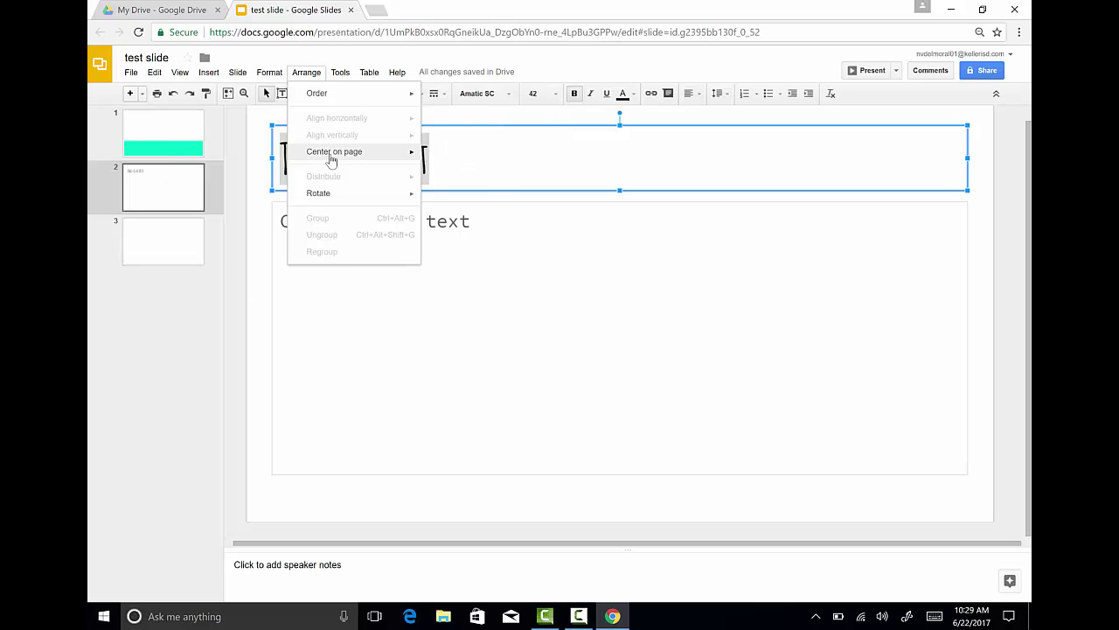
mouse_move(330, 154)
Step: Start voice typing for the second slide's speaker notes
mouse_move(332, 75)
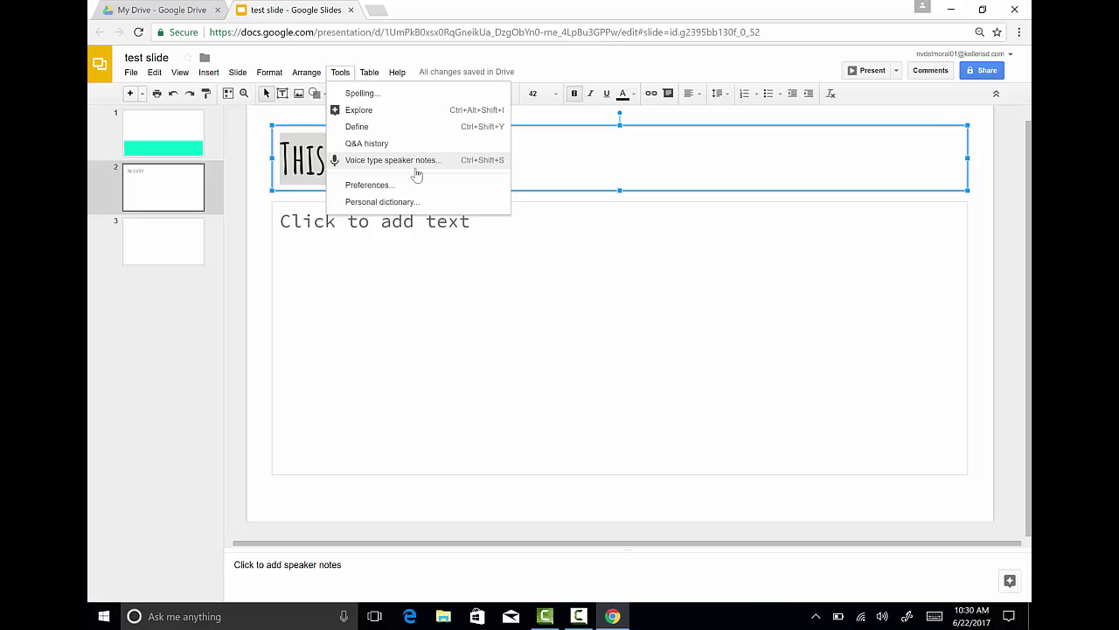
mouse_move(368, 77)
click(376, 163)
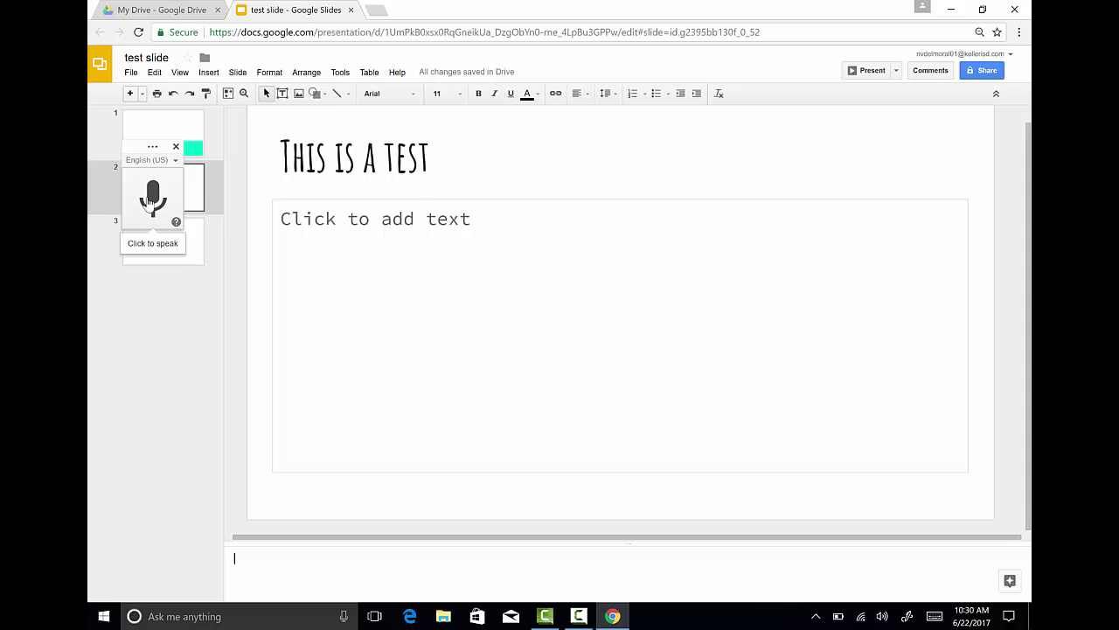
Step: Try inserting a large table on the second slide, undo it, and close the voice typing tool
click(368, 73)
mouse_move(394, 93)
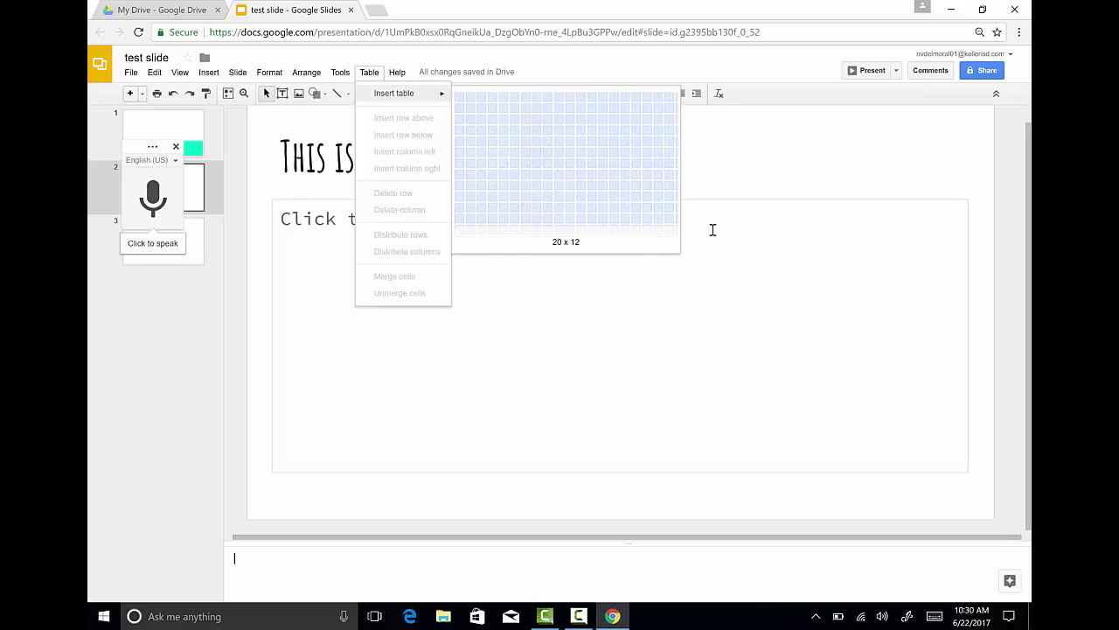
click(662, 249)
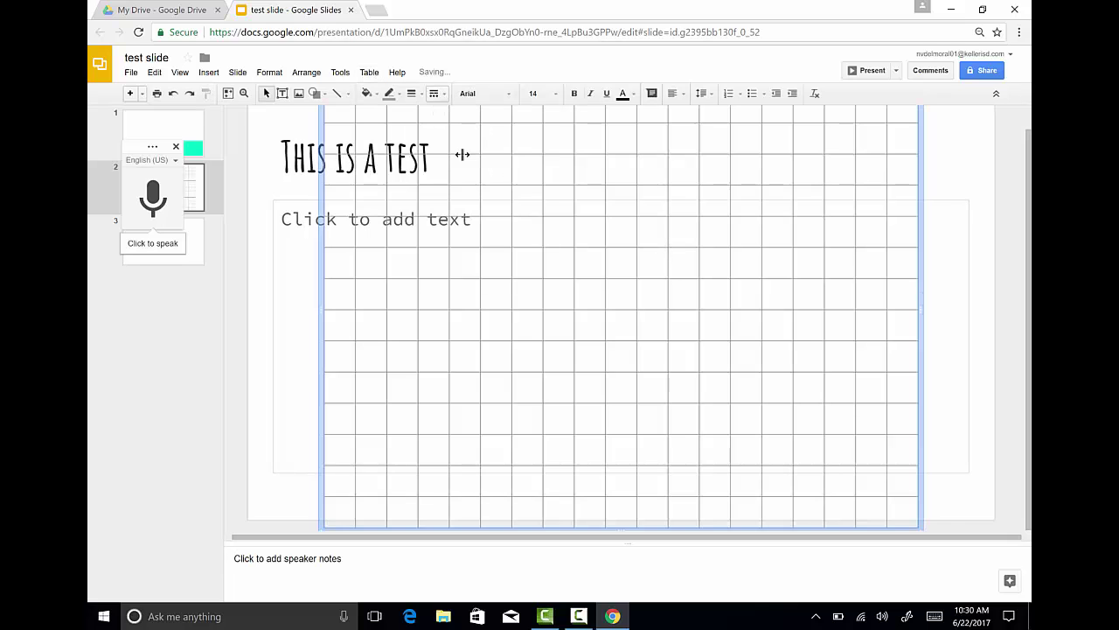
key(ctrl+z)
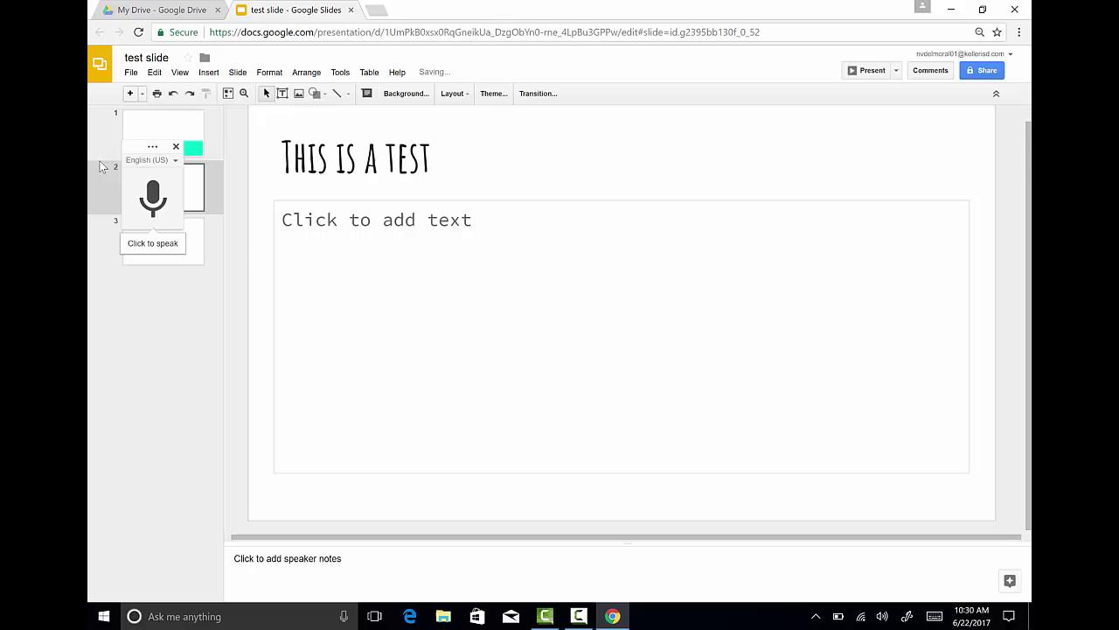
click(176, 146)
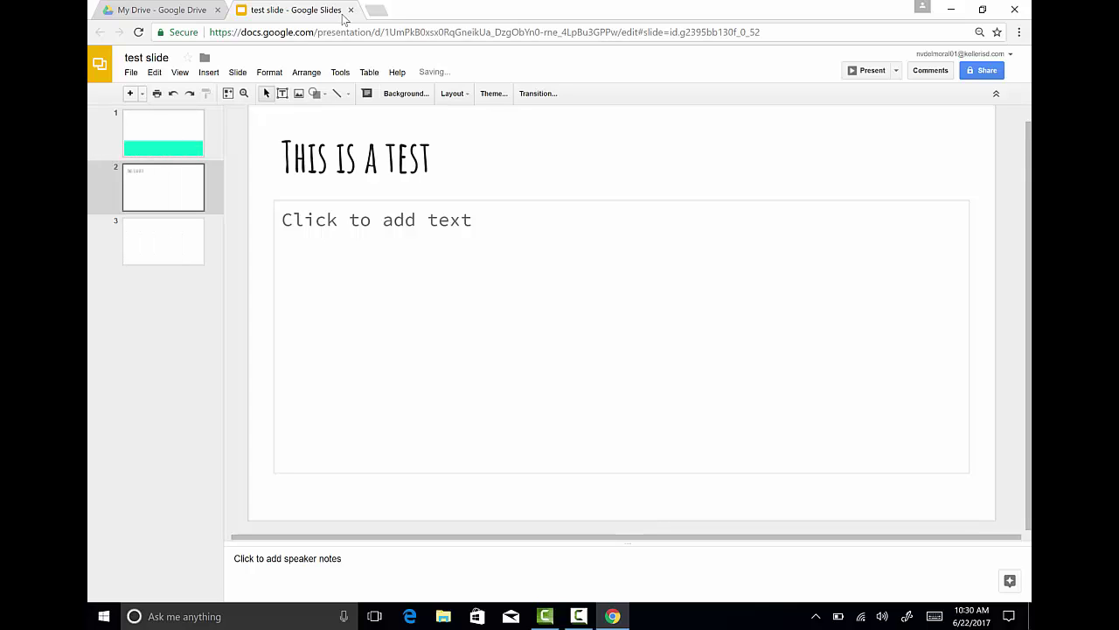
Step: Search the available commands for "order", shorten the search to "ord", and dismiss the search
click(373, 79)
mouse_move(400, 79)
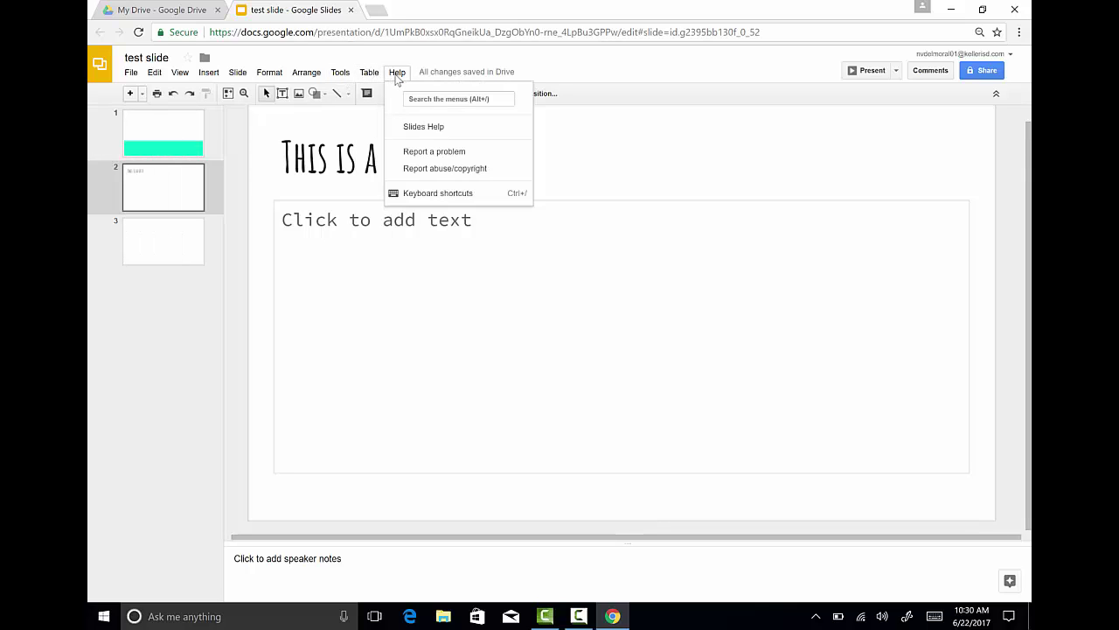
click(421, 98)
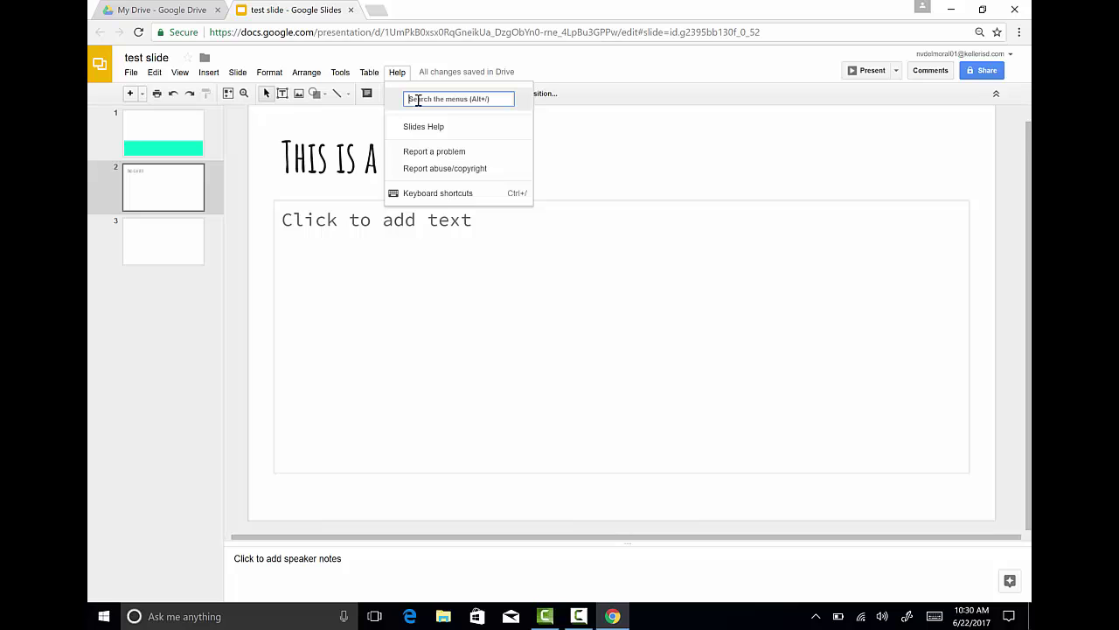
text(order)
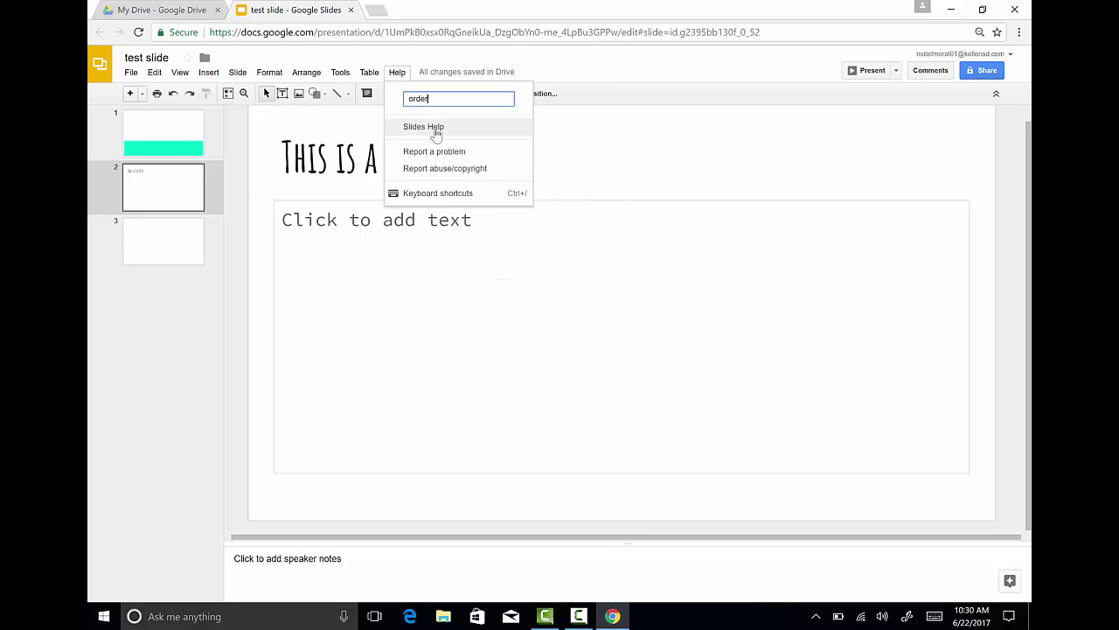
key(BackSpace)
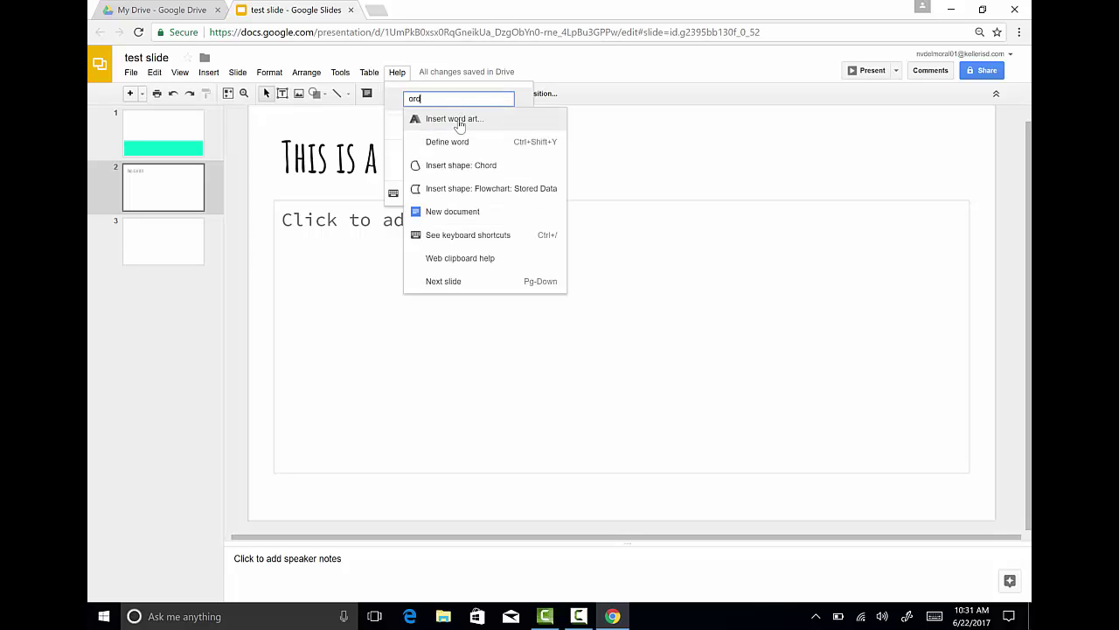
click(686, 115)
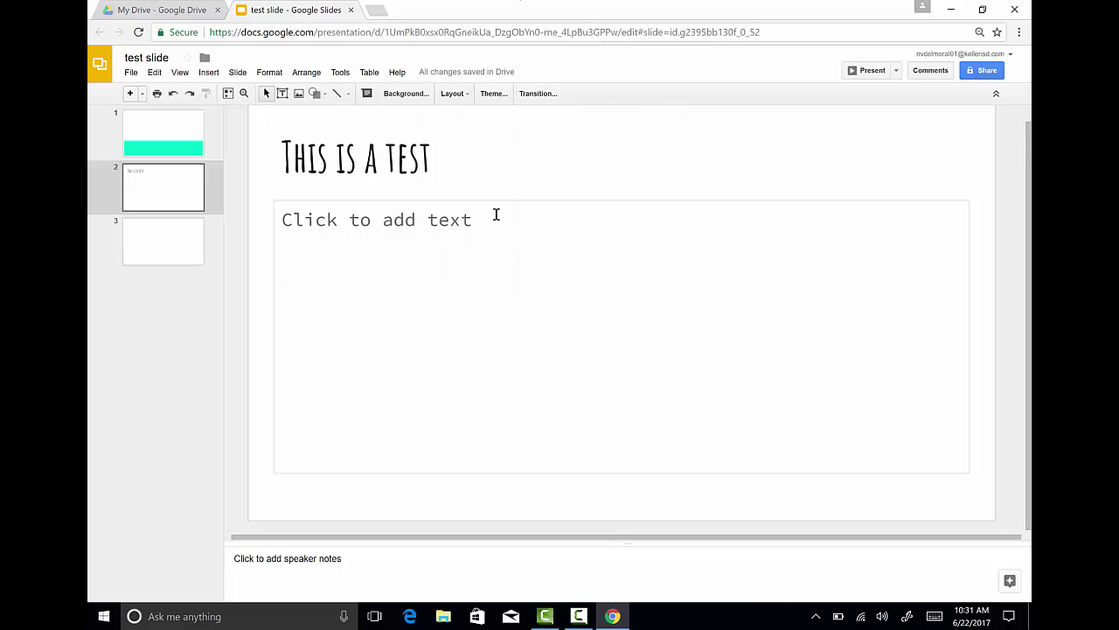
Step: Post the comment "this is trash" on the word "test" in the second slide's title
click(945, 72)
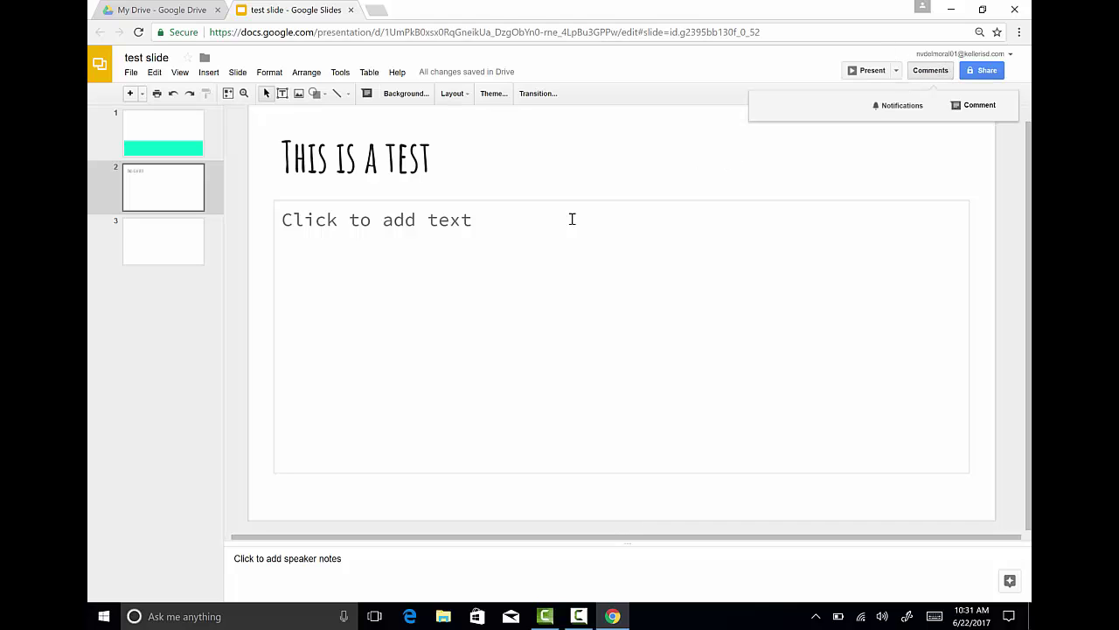
double_click(431, 168)
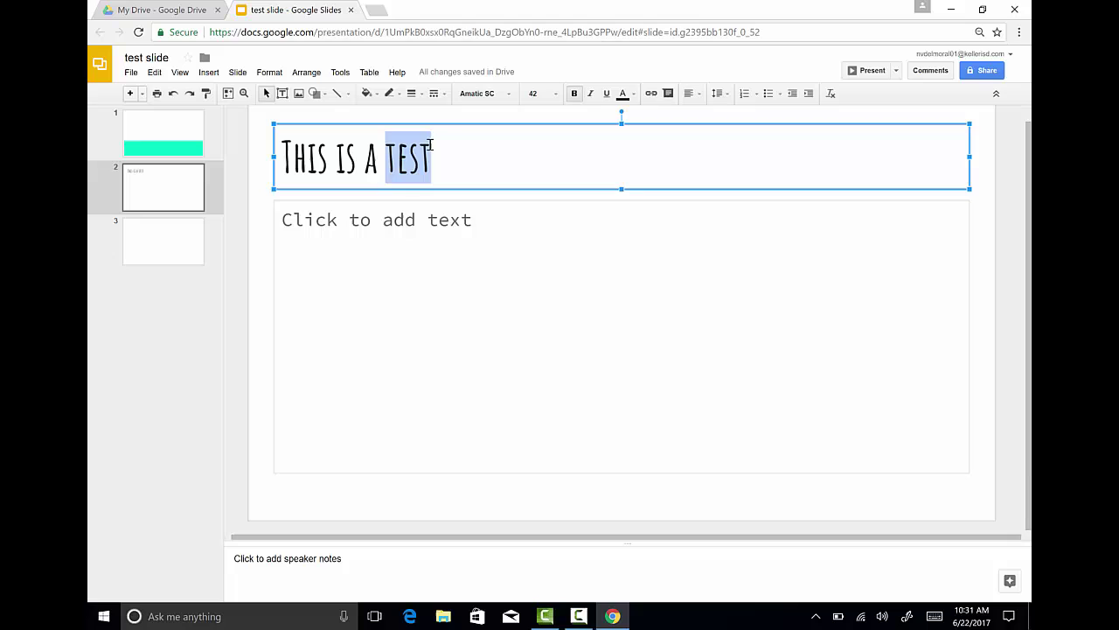
click(928, 70)
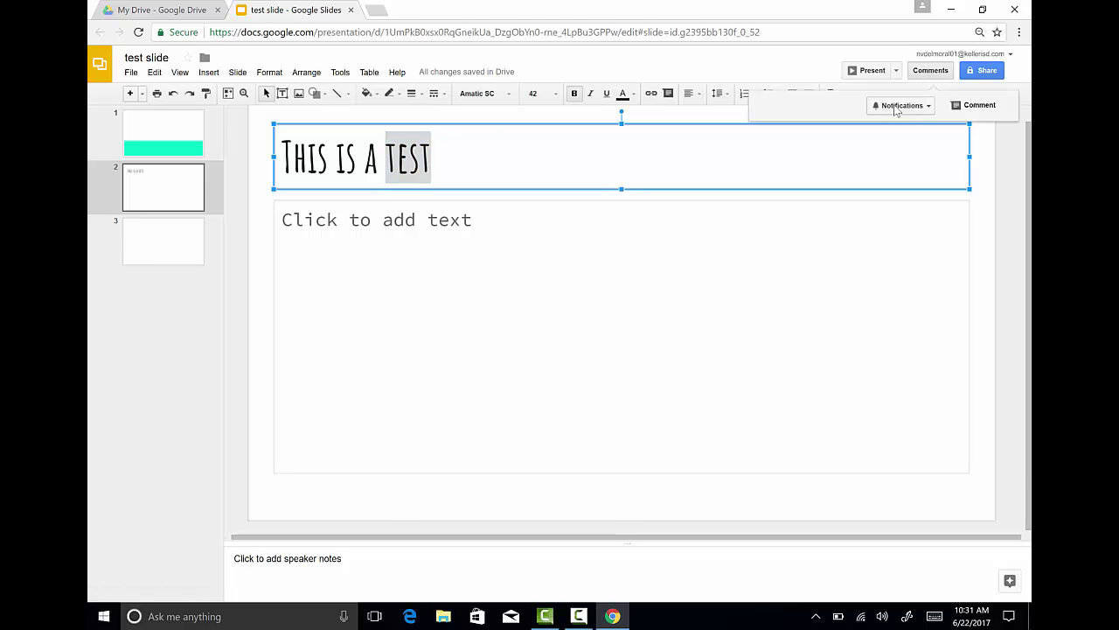
click(979, 105)
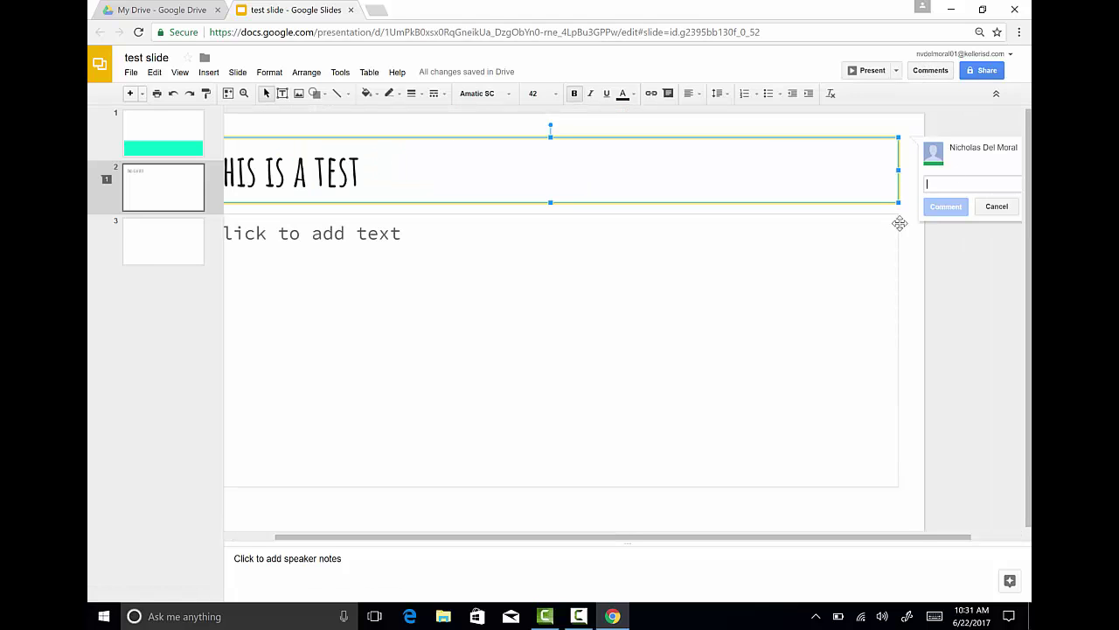
text(tho)
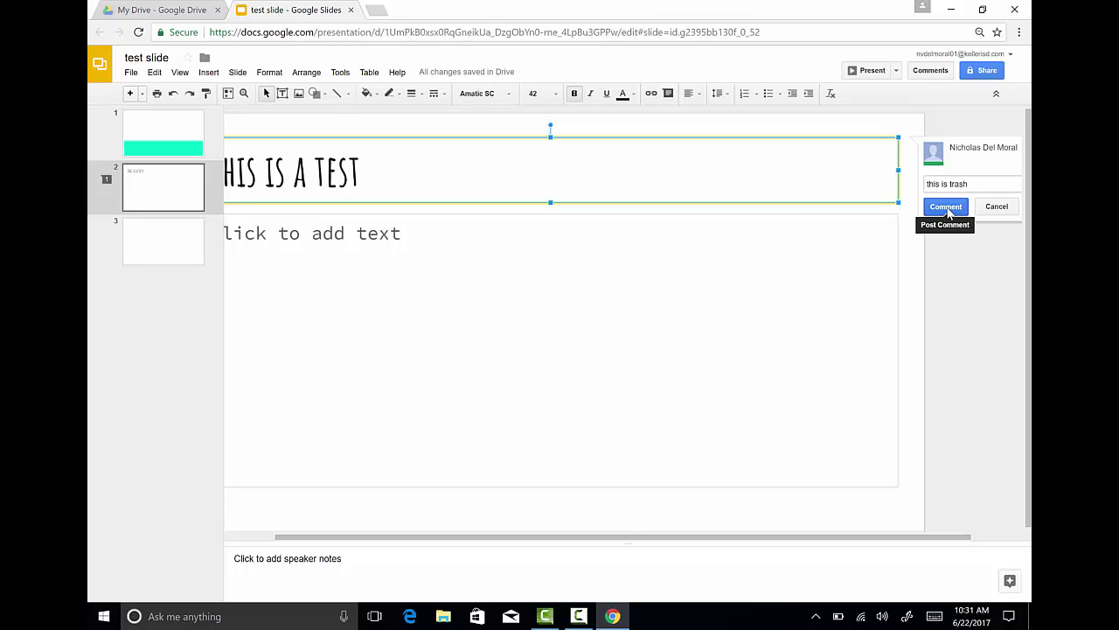
click(945, 206)
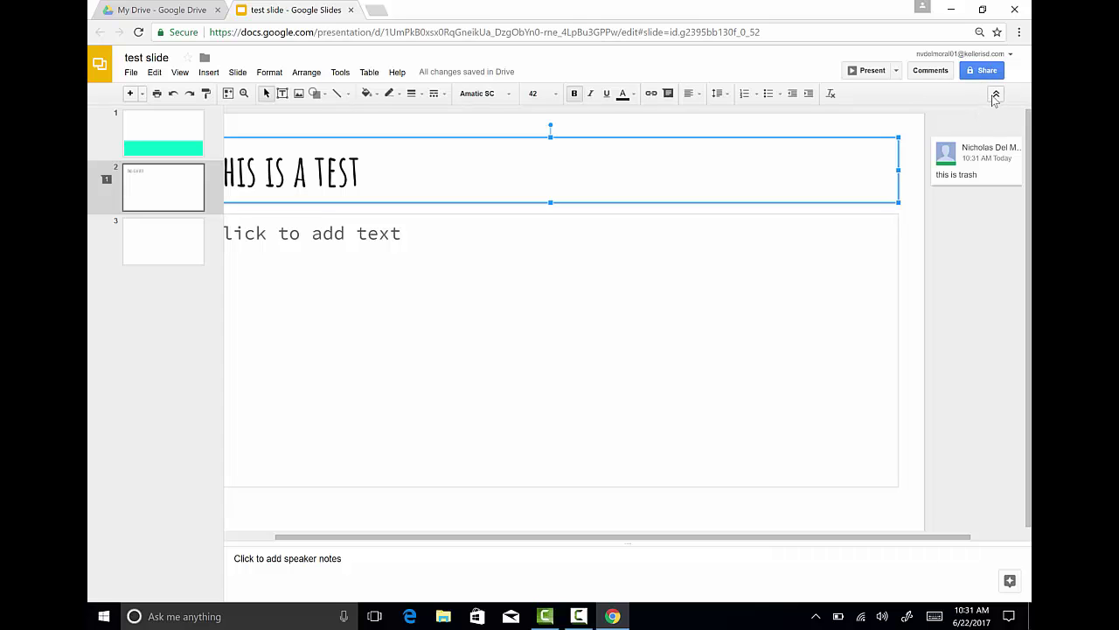
Step: Hide and restore the presentation's header controls, and review the available options for presenting the slides
click(994, 96)
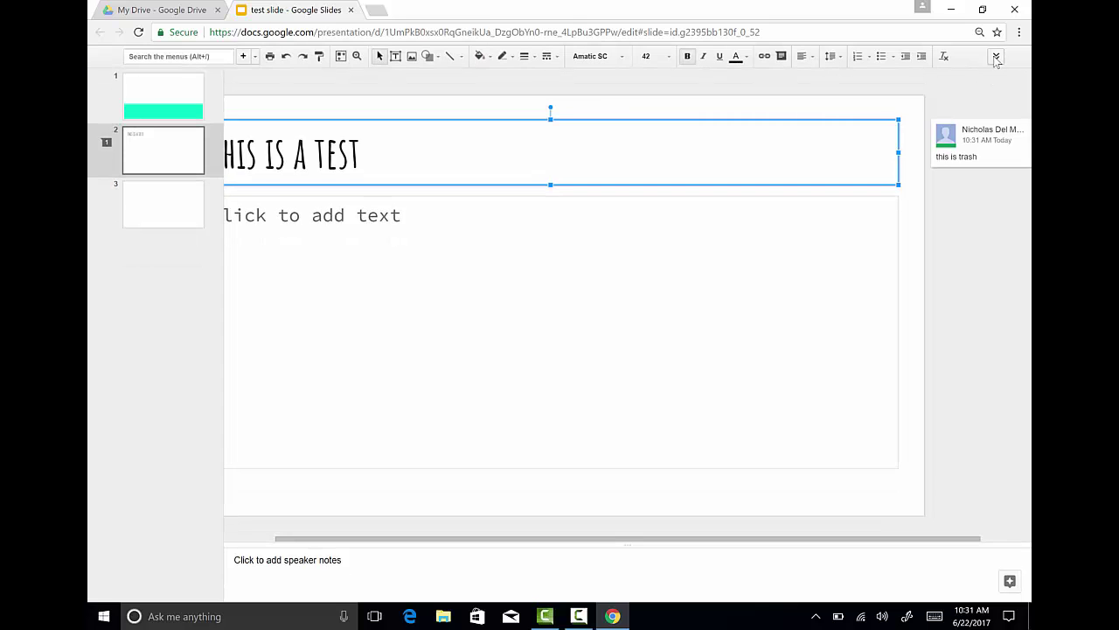
click(995, 56)
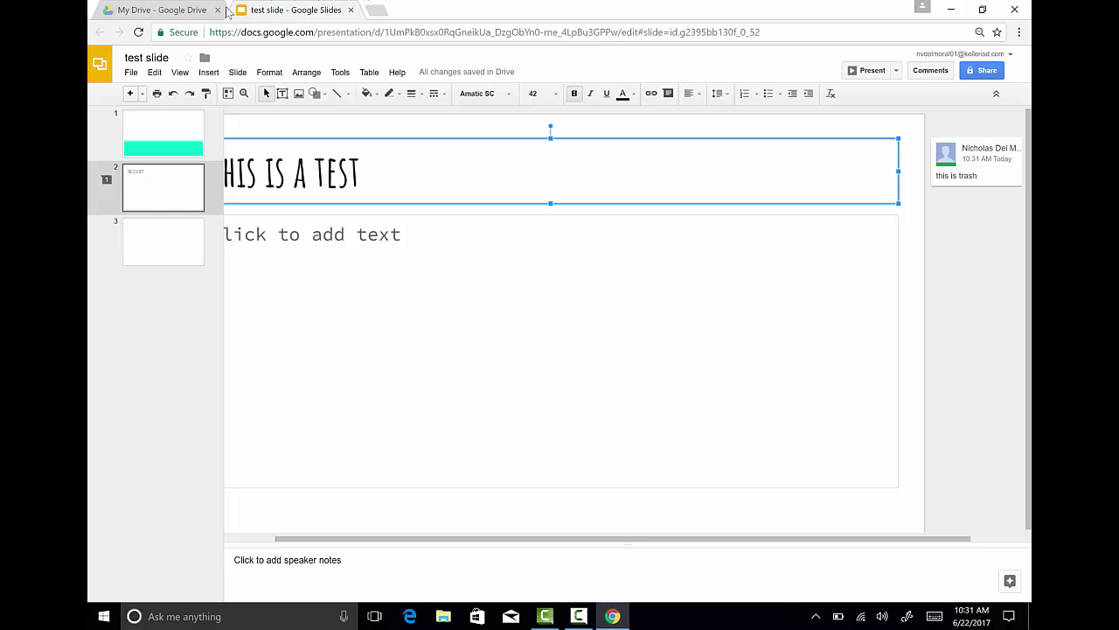
click(896, 71)
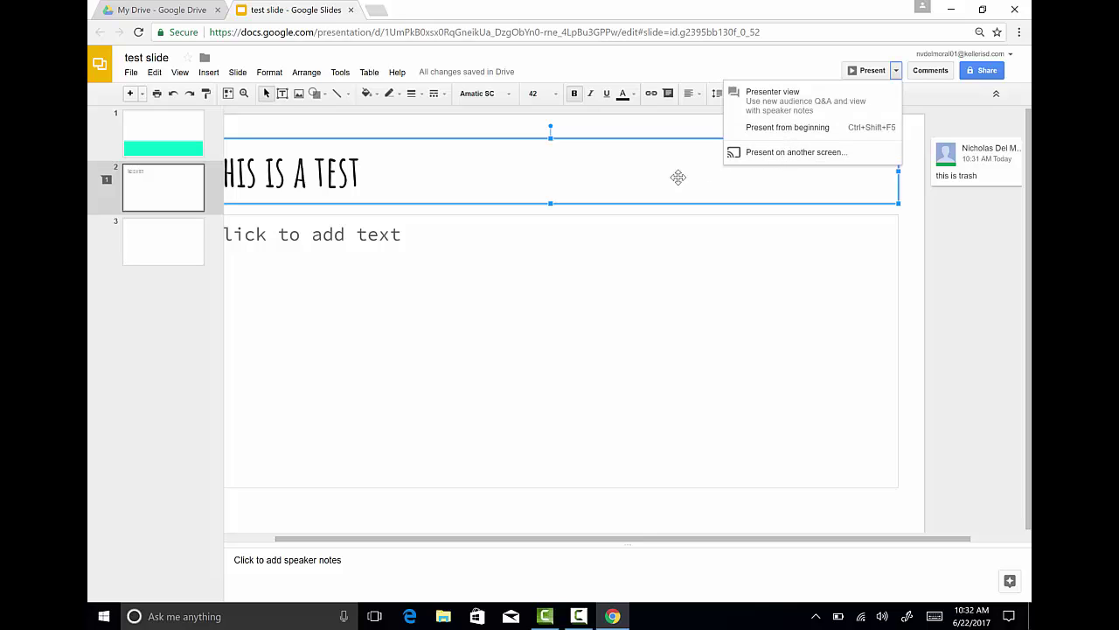
drag(679, 178, 680, 180)
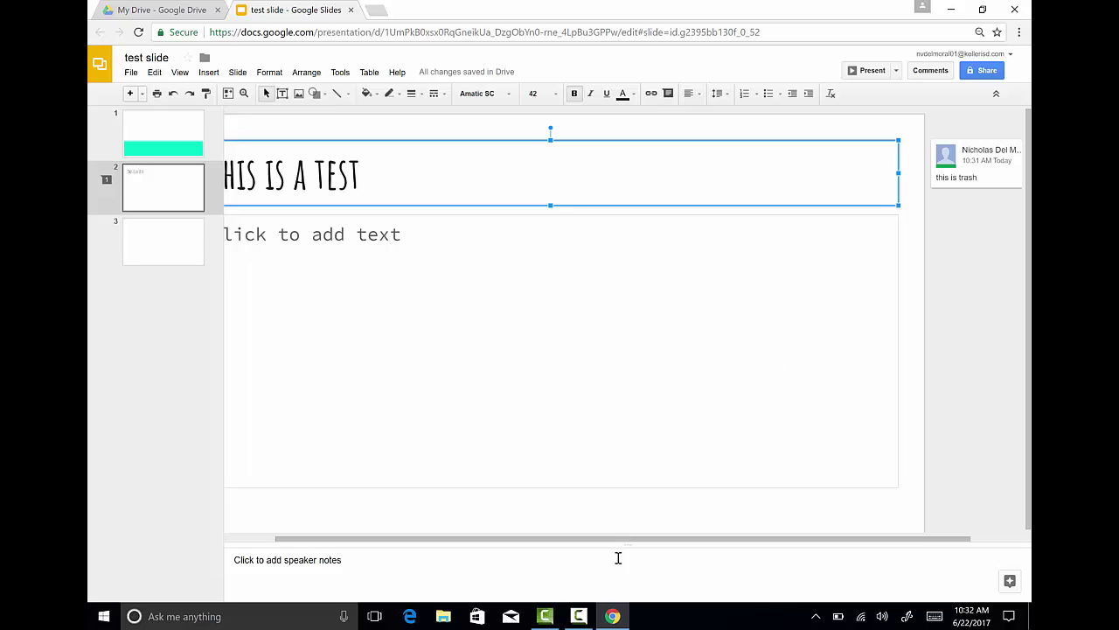
click(579, 618)
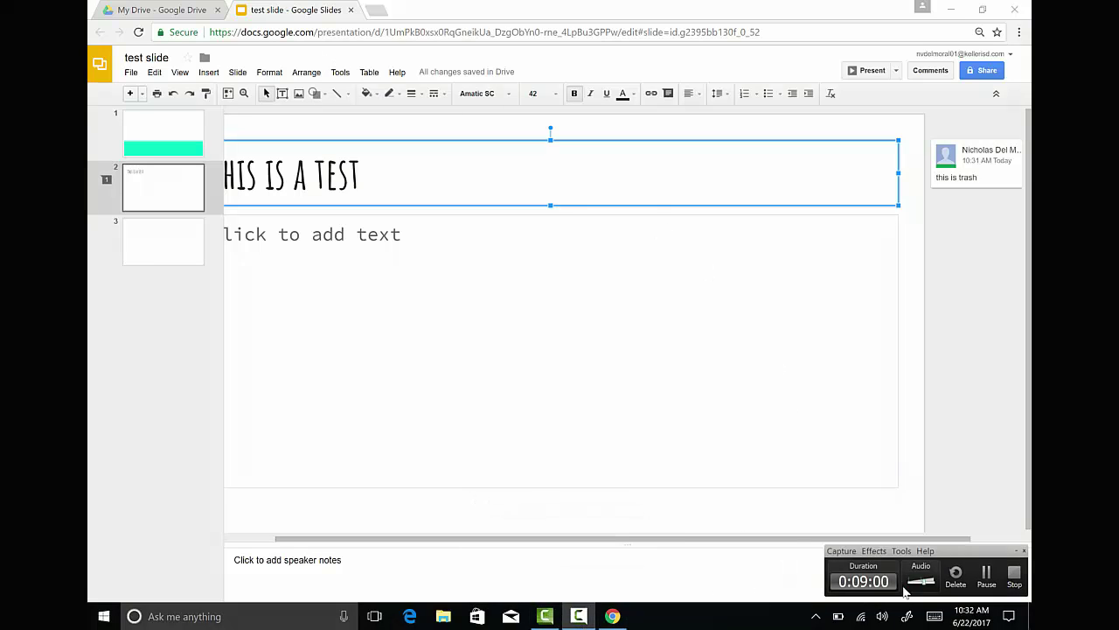